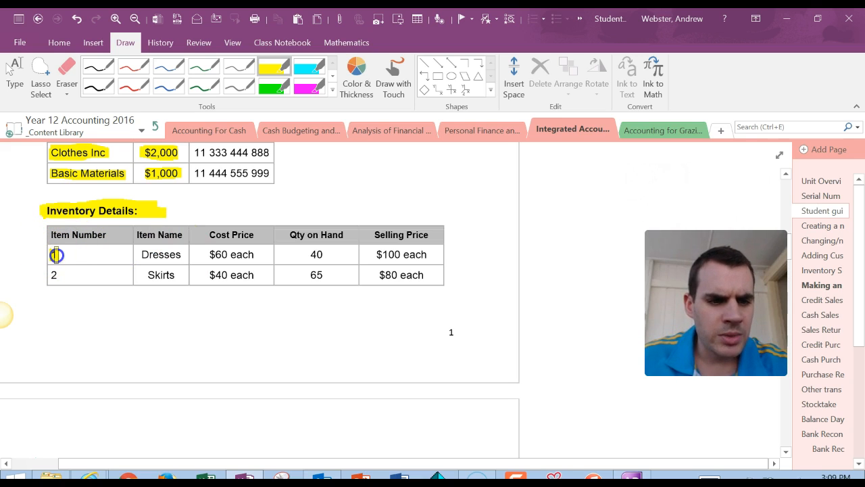
# Highlight the entries of the Dresses and Skirts rows in the Inventory Details table in yellow
pyautogui.click(142, 254)
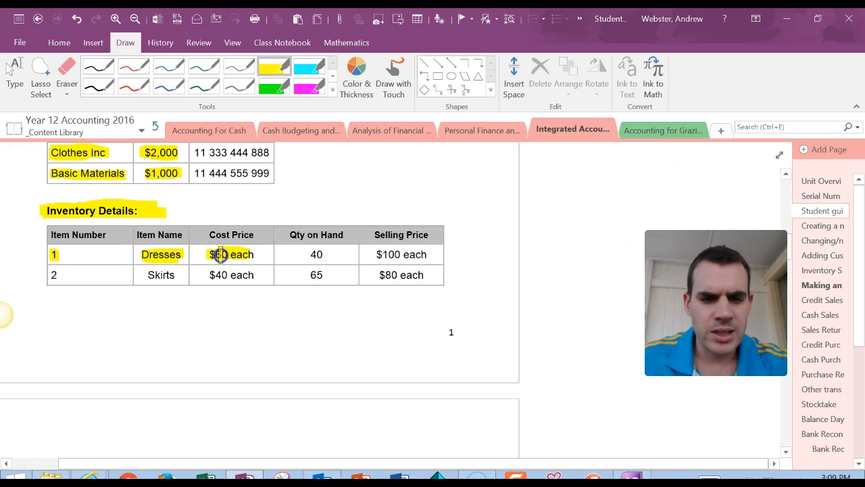
pyautogui.moveTo(251, 254); pyautogui.dragTo(254, 254)
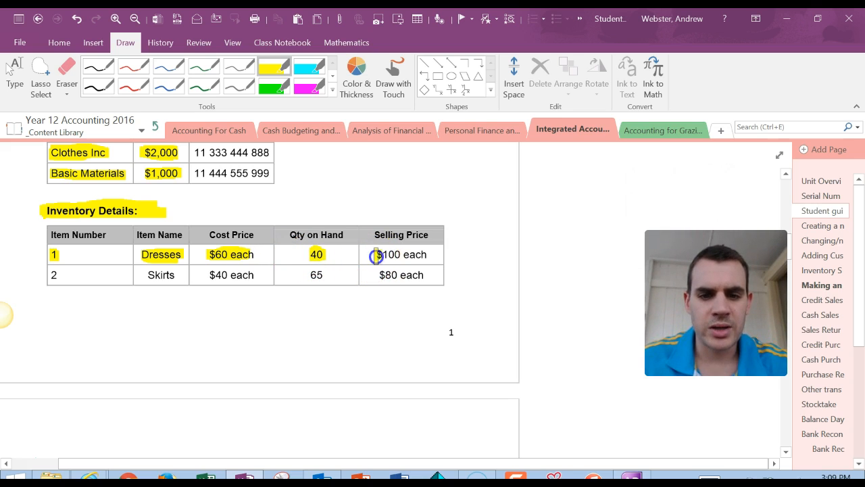
pyautogui.moveTo(425, 255); pyautogui.dragTo(430, 254)
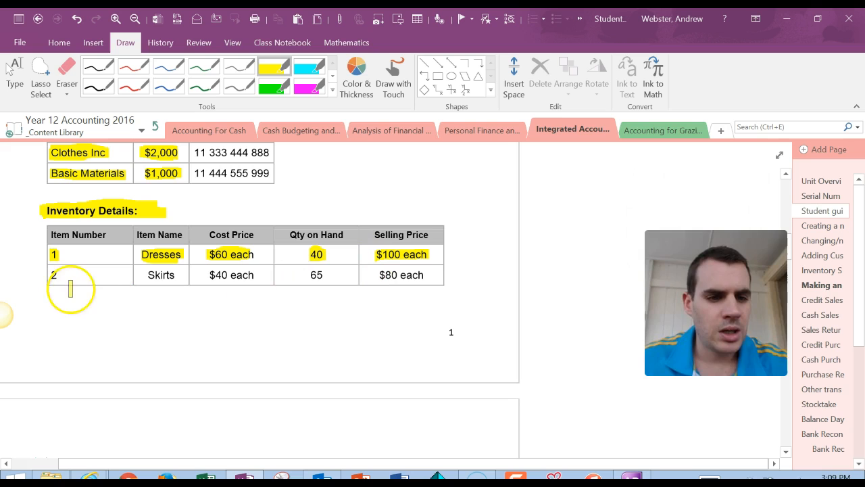
pyautogui.moveTo(50, 276); pyautogui.dragTo(55, 275)
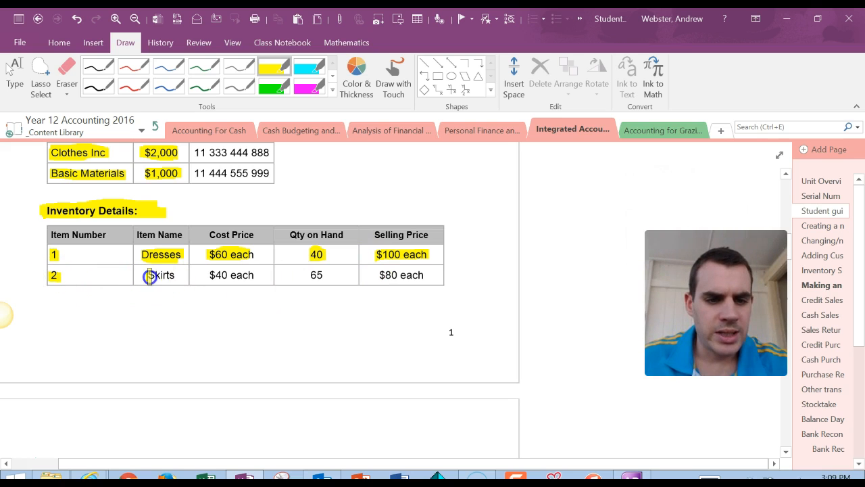
pyautogui.moveTo(174, 275); pyautogui.dragTo(176, 275)
pyautogui.click(212, 274)
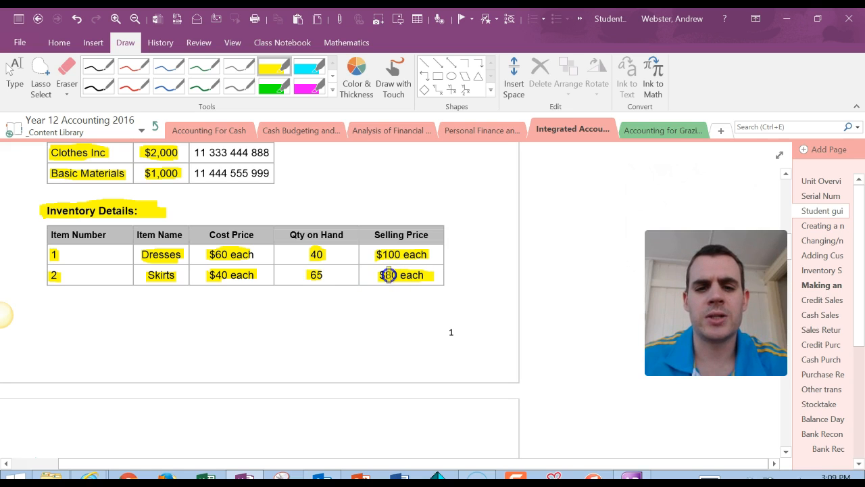
# Switch to MYOB AccountRight, look through the command centres and open the inventory Items List
pyautogui.moveTo(631, 478)
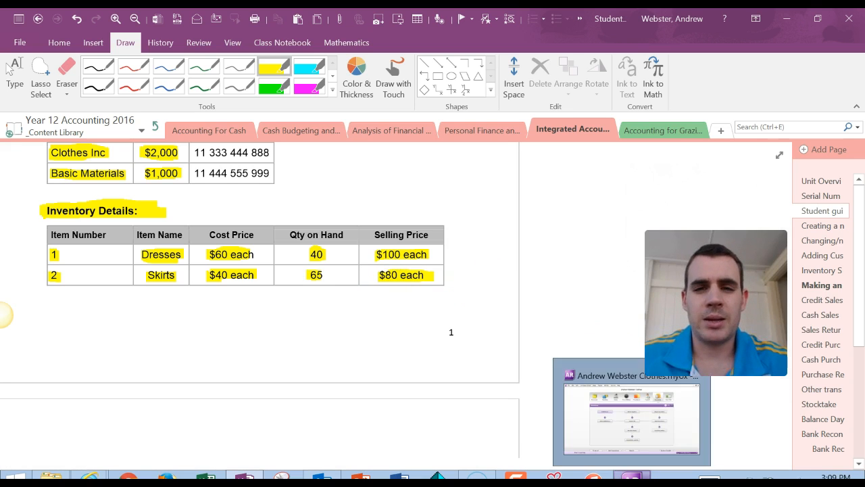
pyautogui.click(632, 416)
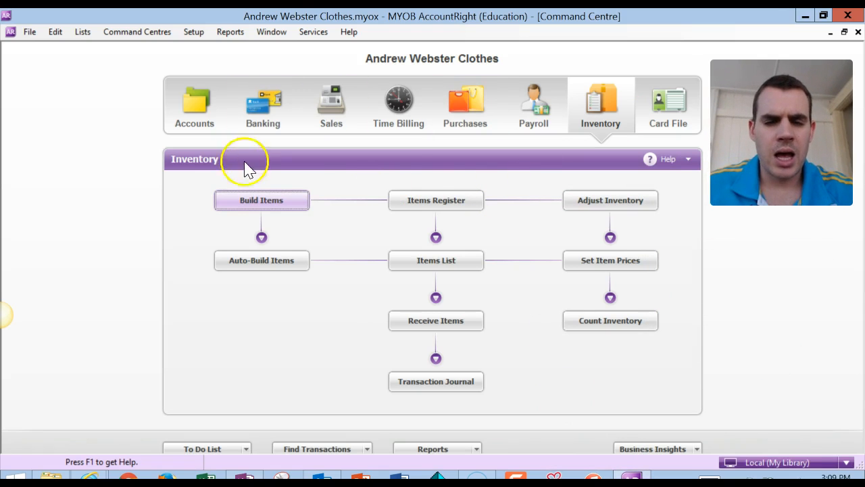
pyautogui.click(215, 125)
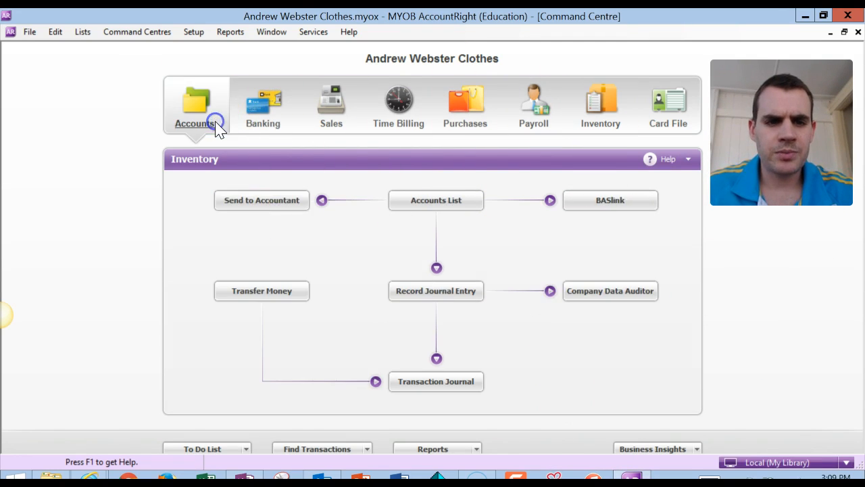
pyautogui.click(272, 120)
pyautogui.click(327, 111)
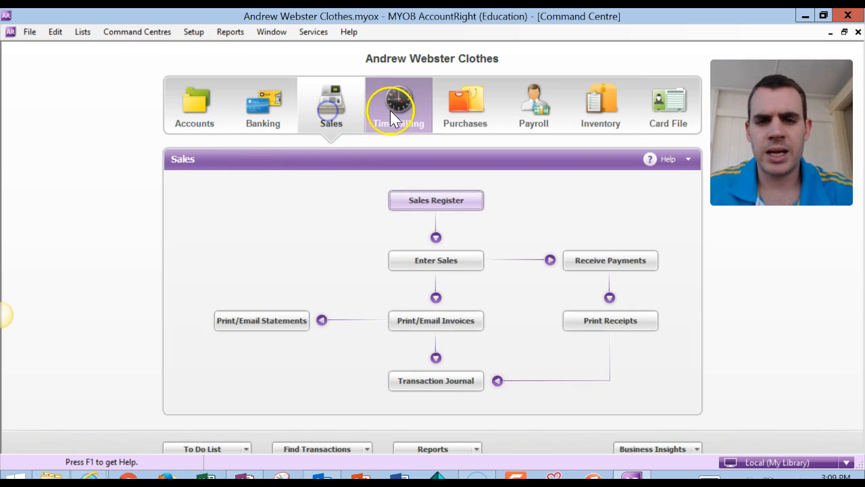
pyautogui.click(390, 110)
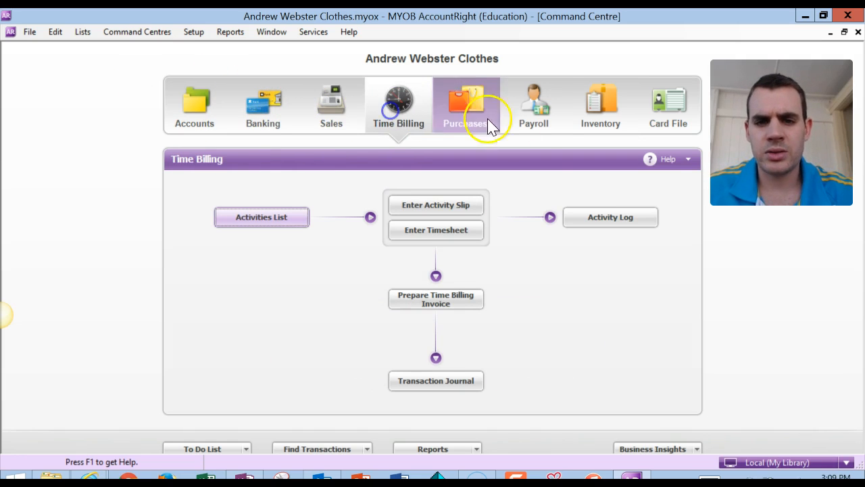
pyautogui.click(597, 122)
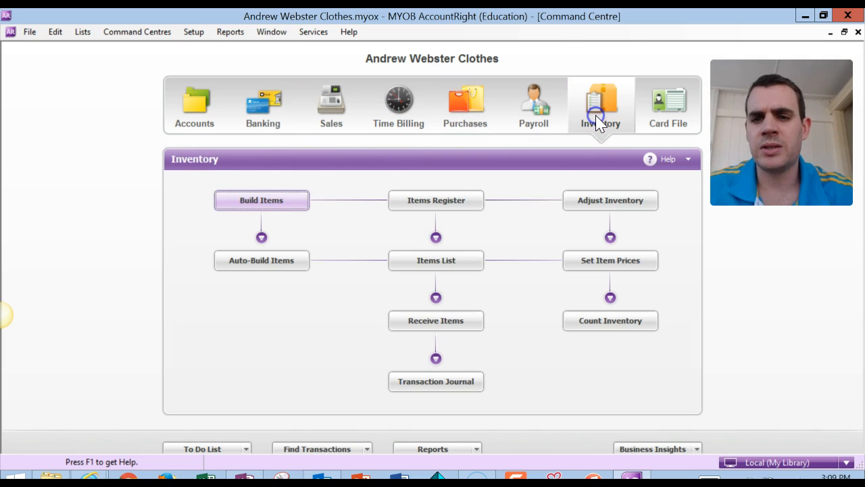
pyautogui.click(474, 272)
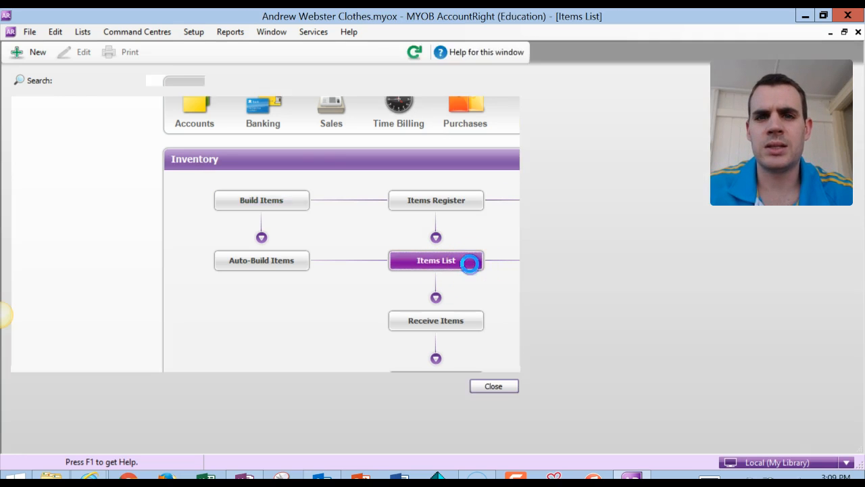
# Create a new inventory item with item number 1 and the name Dresses, checking the details in the OneNote table
pyautogui.click(36, 56)
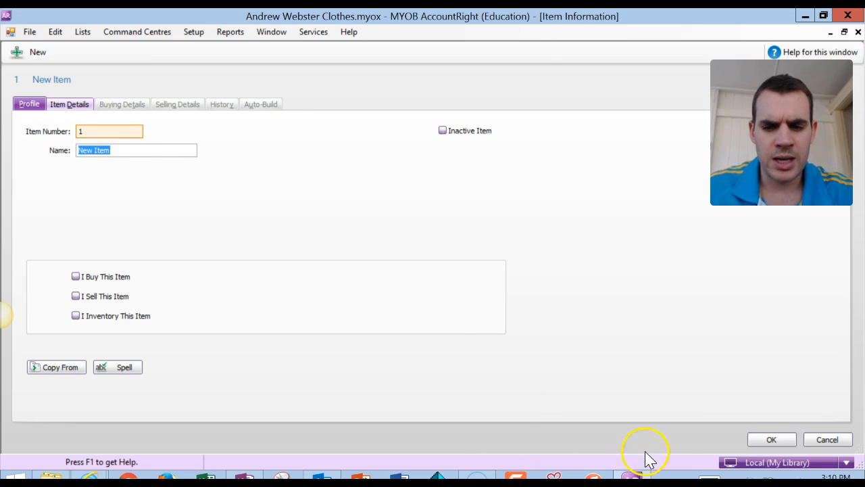
pyautogui.hotkey('alt', 'Tab')
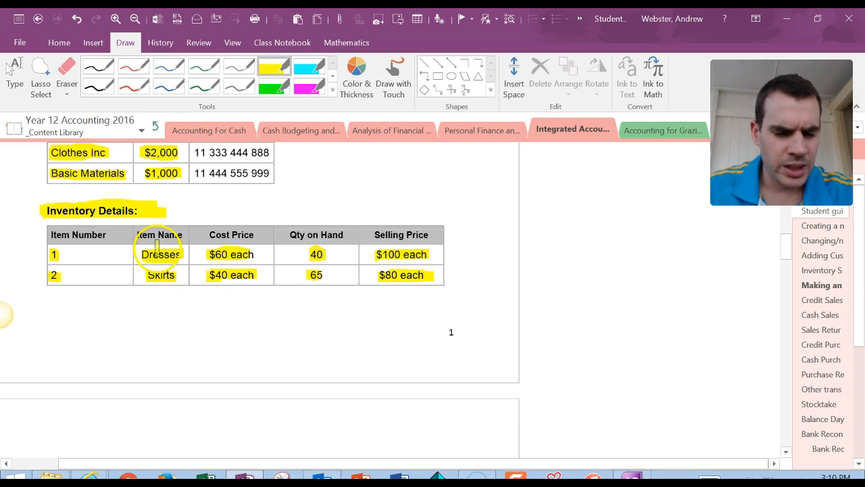
pyautogui.hotkey('alt', 'Tab')
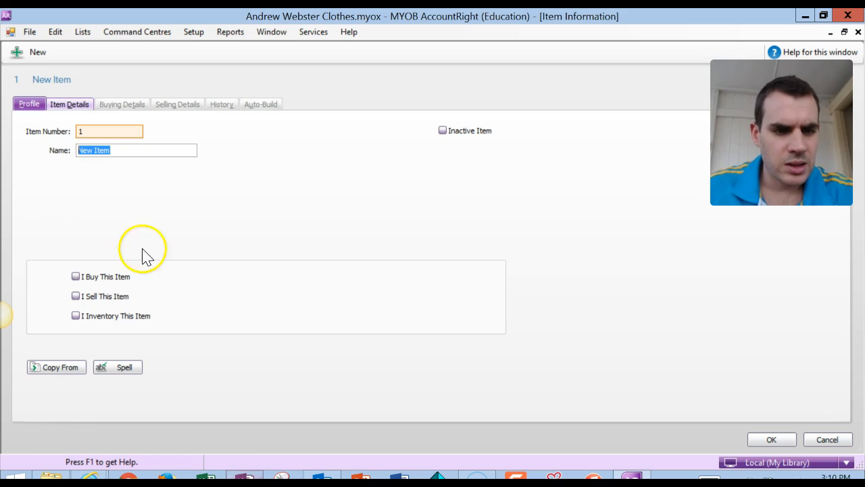
pyautogui.write('F')
pyautogui.write('resses')
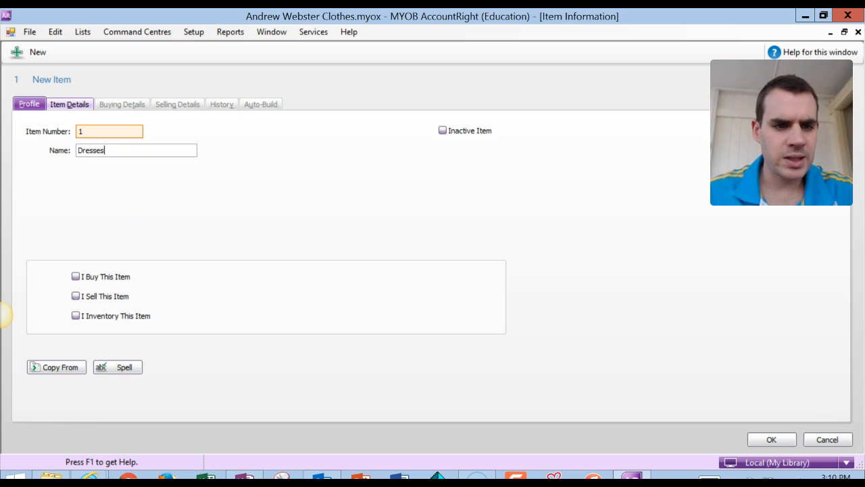
# Mark the Dresses item as bought, sold and inventoried
pyautogui.click(84, 278)
pyautogui.click(76, 296)
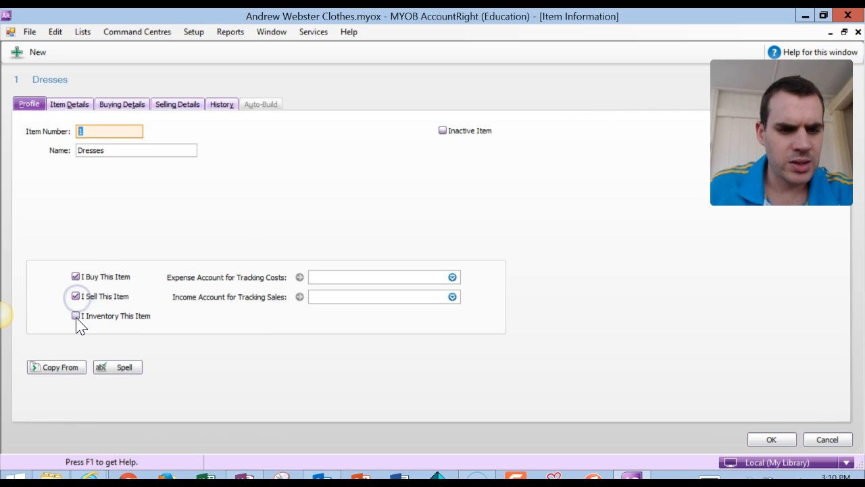
pyautogui.click(76, 316)
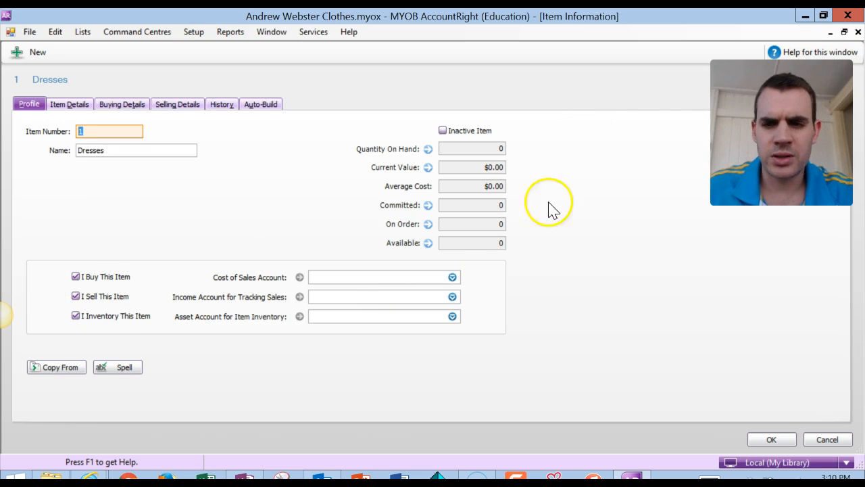
# Assign the Dresses item 5-1000 Cost Of Sales, 4-1000 Dress Sales for income and 1-1320 Inventory as the asset account
pyautogui.click(844, 31)
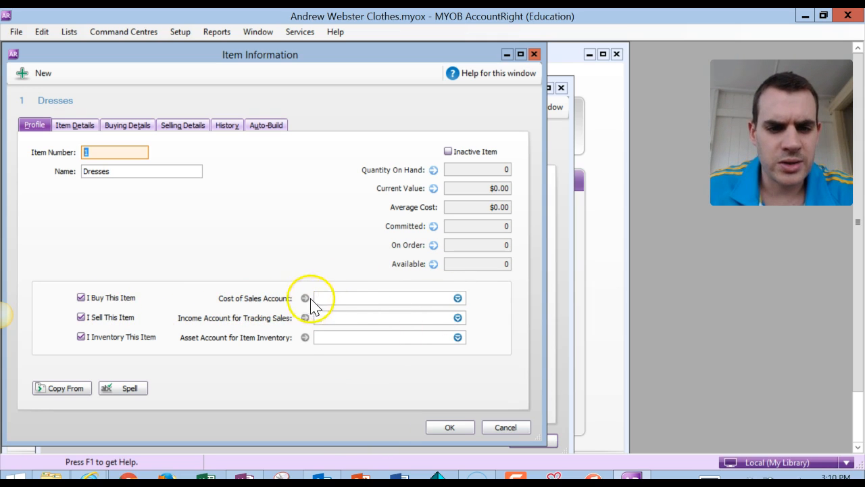
pyautogui.click(457, 298)
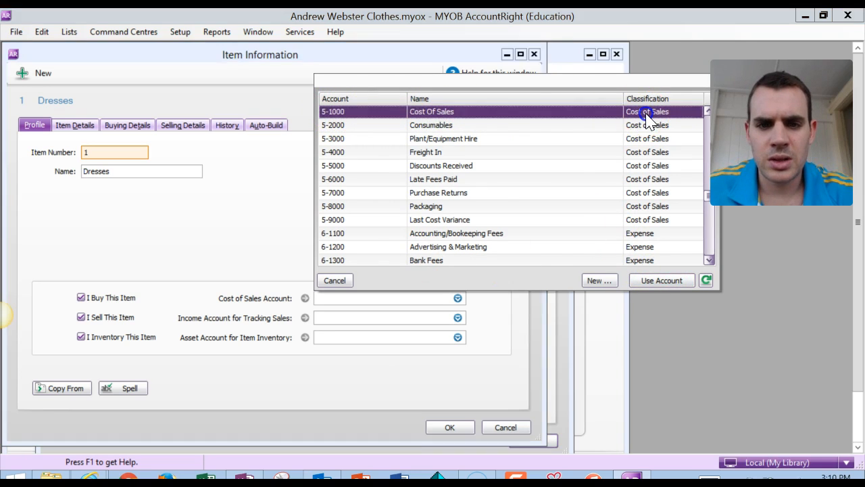
pyautogui.doubleClick(646, 115)
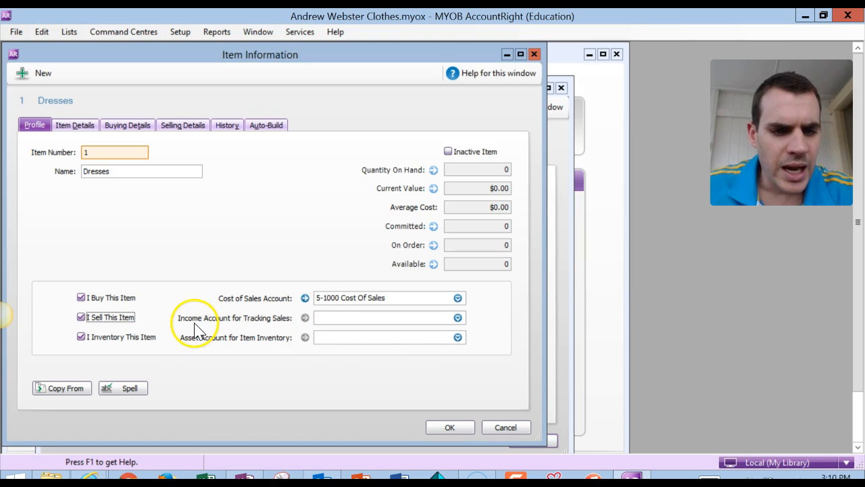
pyautogui.click(458, 317)
pyautogui.doubleClick(452, 133)
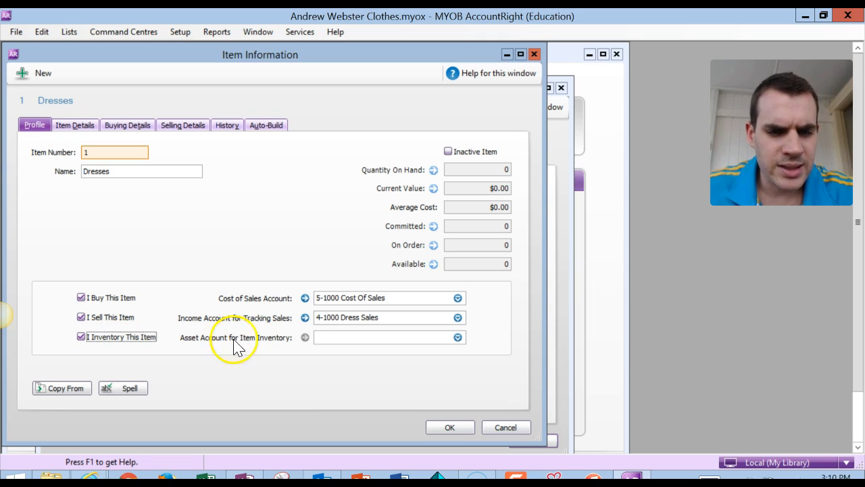
pyautogui.click(458, 337)
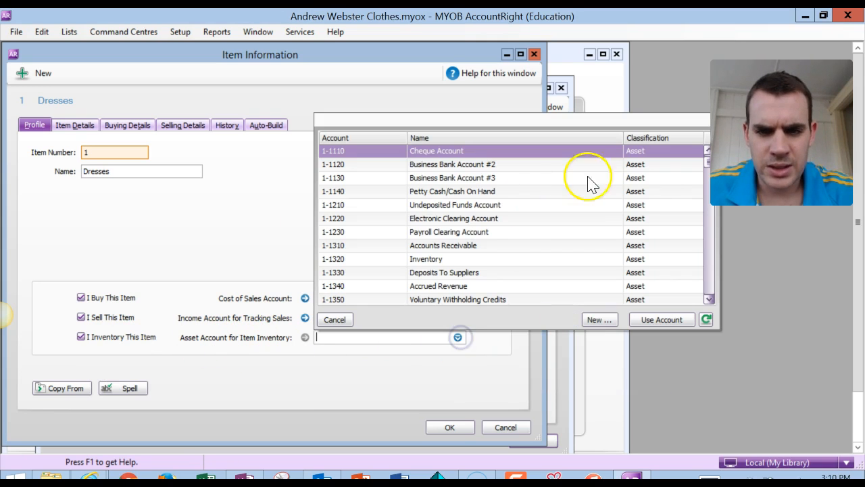
pyautogui.doubleClick(447, 259)
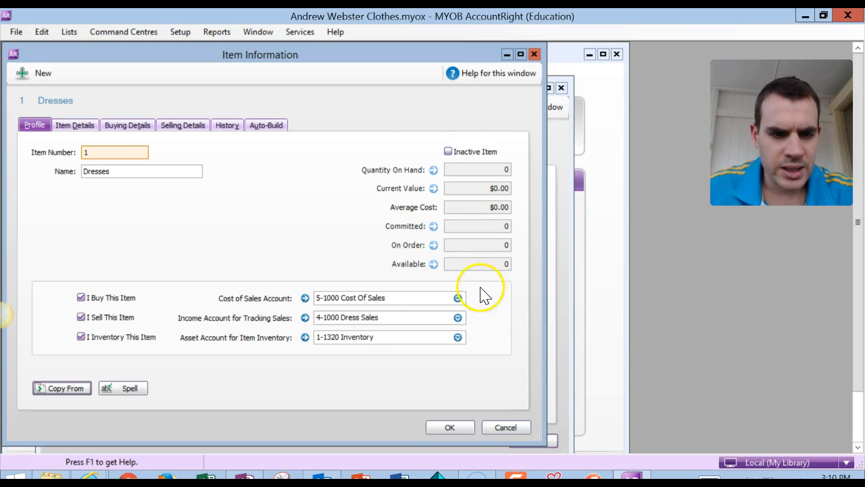
# Set the Dresses item's standard cost to $60.00 and its buying unit of measure to each, following the OneNote table
pyautogui.click(84, 126)
pyautogui.click(127, 125)
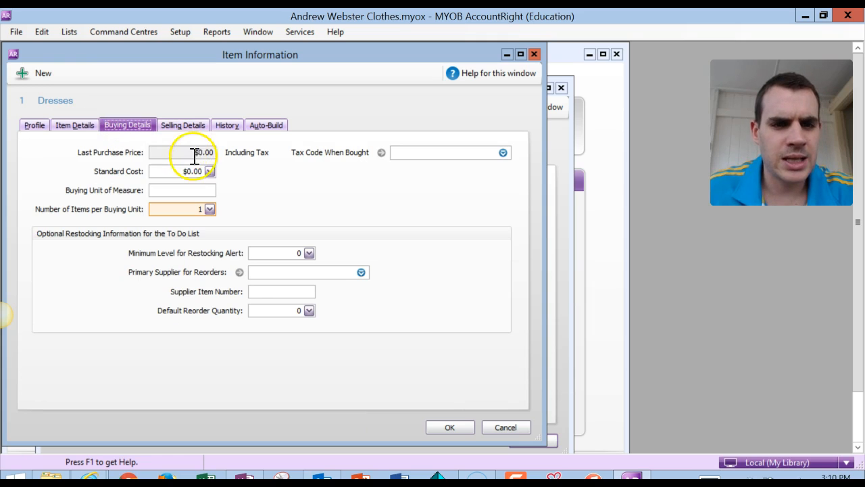
pyautogui.click(172, 170)
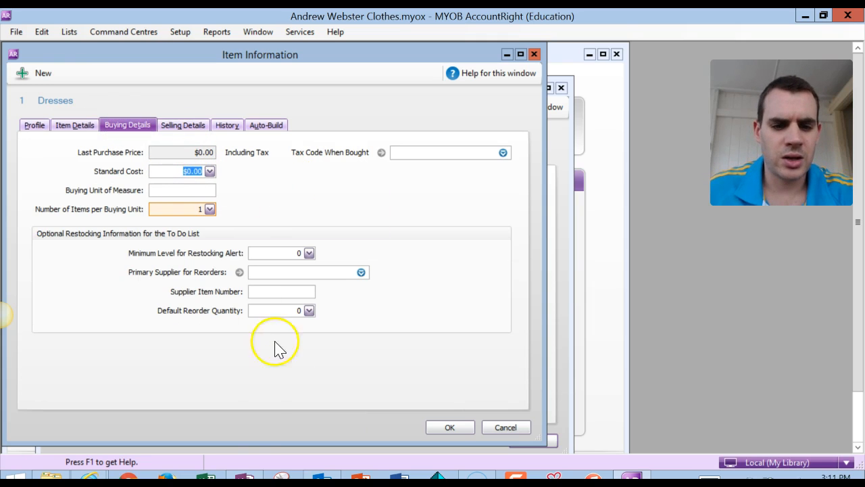
pyautogui.click(245, 476)
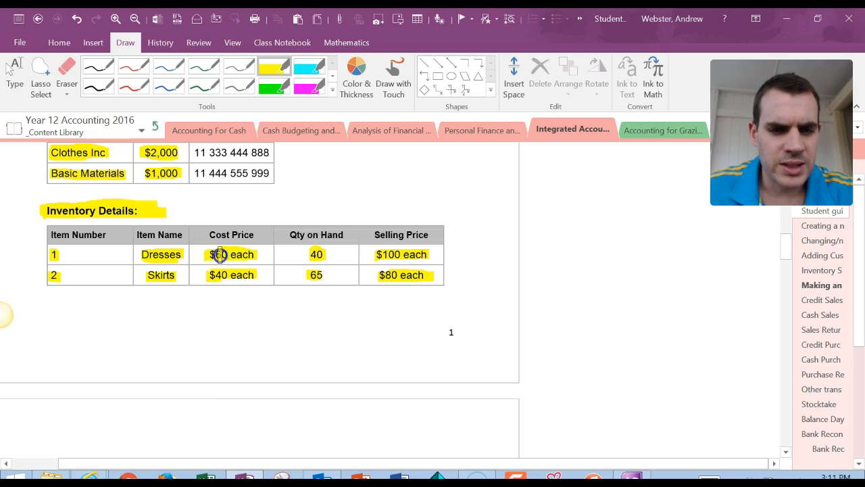
pyautogui.click(244, 477)
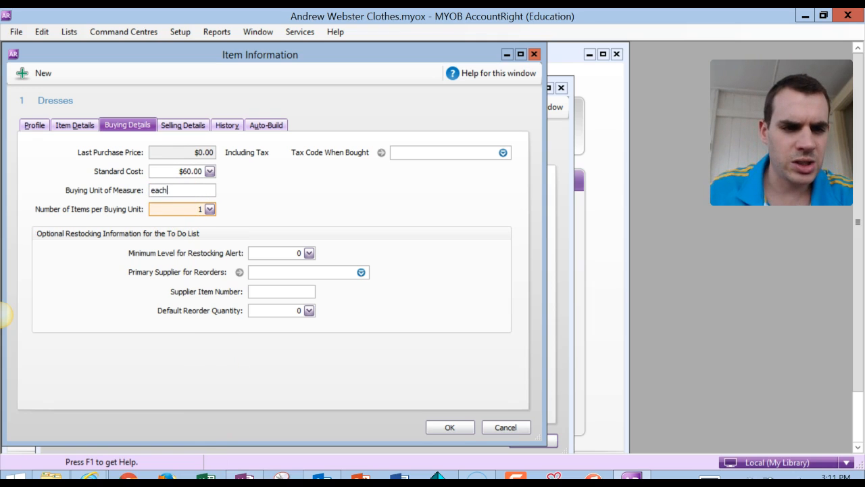
# Set the tax code when bought for the Dresses item to GST (Goods & Services Tax)
pyautogui.click(433, 154)
pyautogui.click(504, 153)
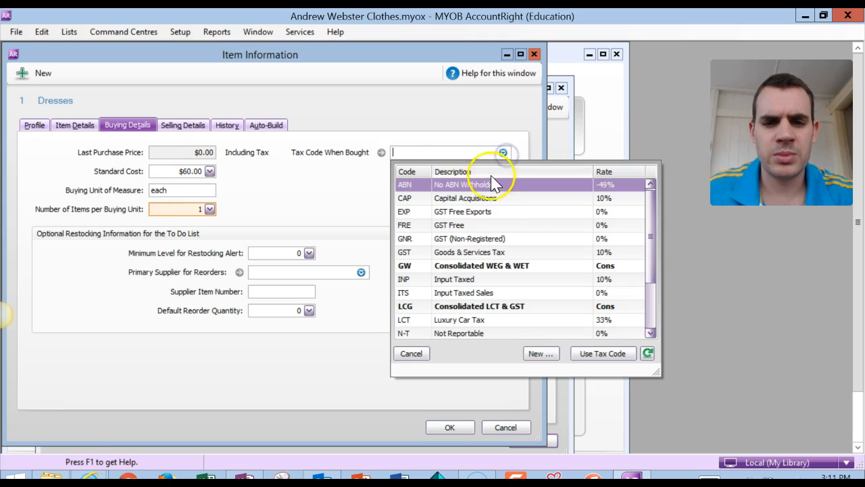
pyautogui.doubleClick(432, 253)
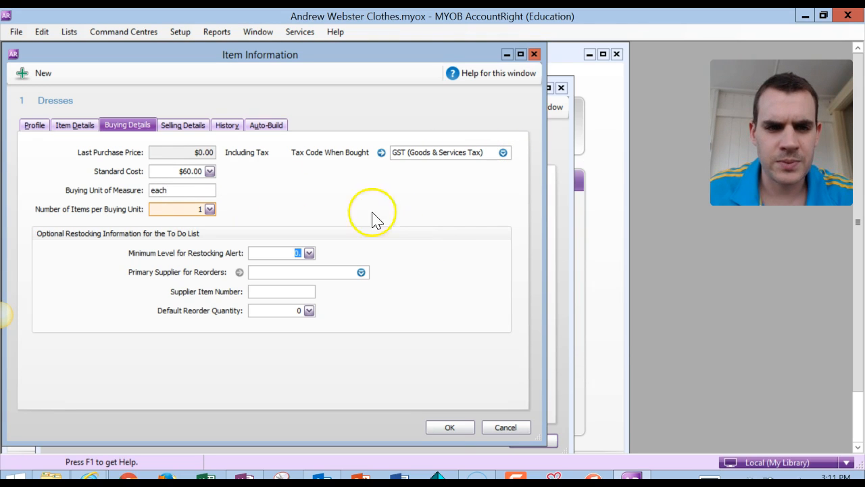
# Set the Dresses item's base selling price to $100.00 and selling unit of measure to each, following the OneNote table
pyautogui.click(192, 125)
pyautogui.click(192, 153)
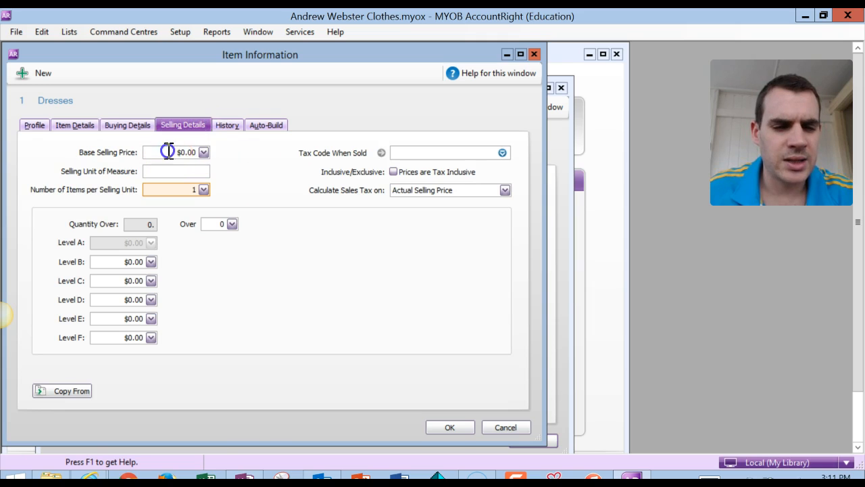
pyautogui.hotkey('alt', 'Tab')
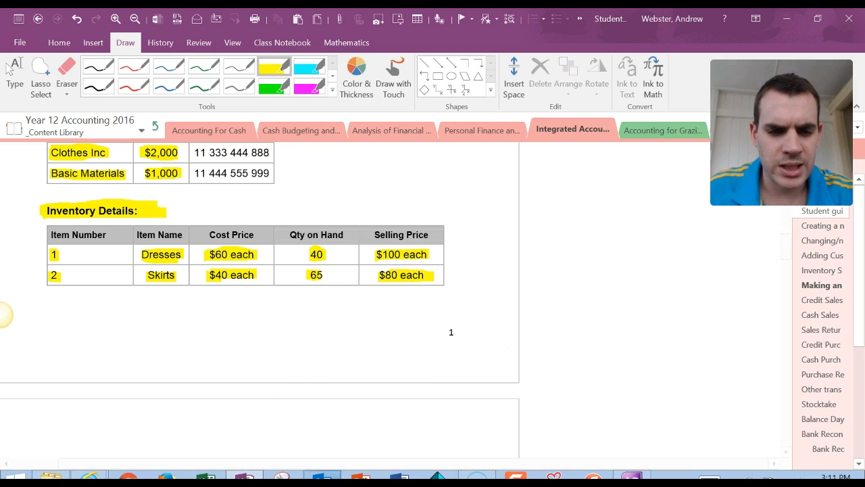
pyautogui.click(323, 477)
pyautogui.hotkey('alt', 'Tab')
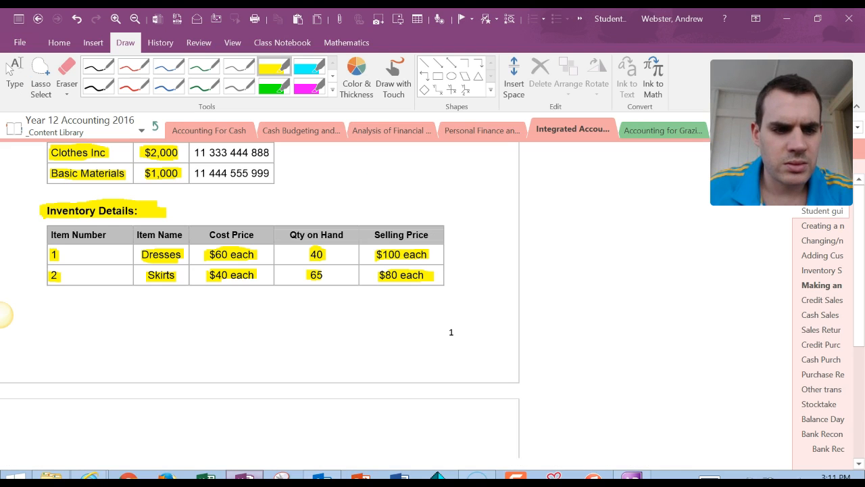
pyautogui.click(631, 477)
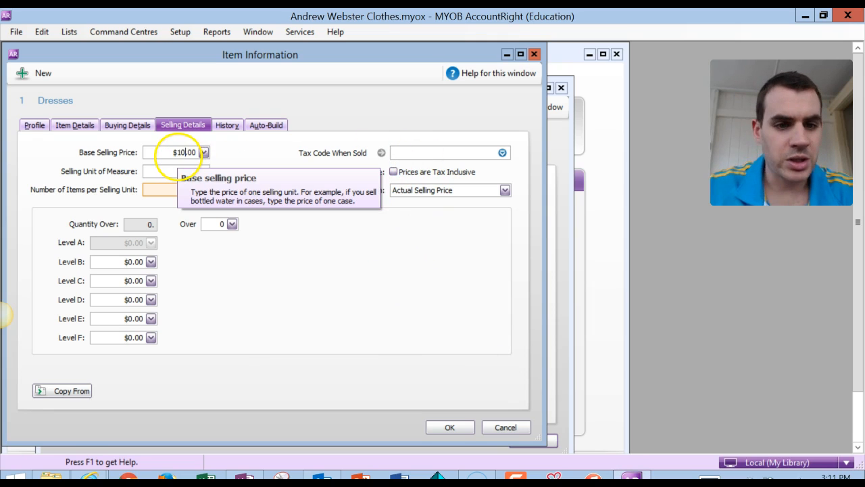
pyautogui.click(177, 169)
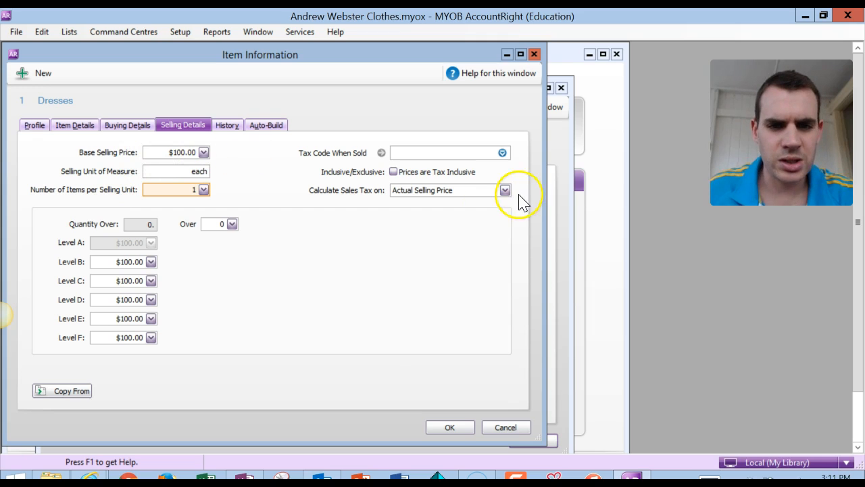
# Set the Dresses item's tax code when sold to GST (Goods & Services Tax) with tax-inclusive prices, and save the item
pyautogui.click(502, 153)
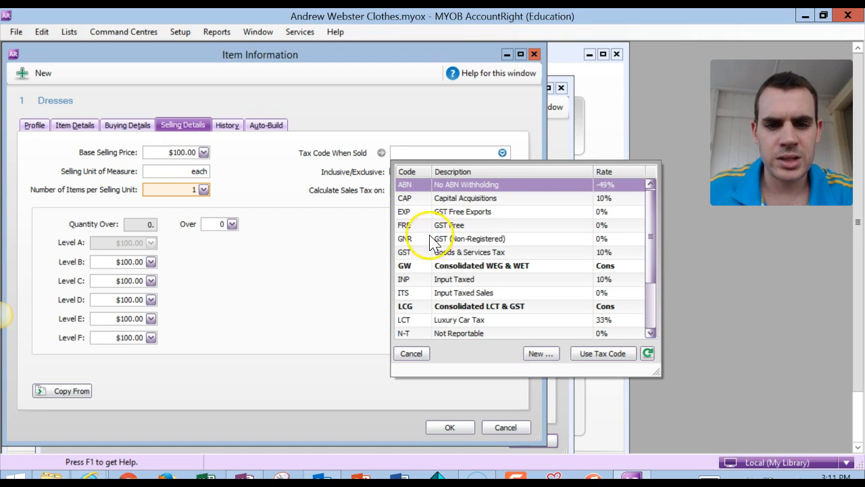
pyautogui.doubleClick(429, 251)
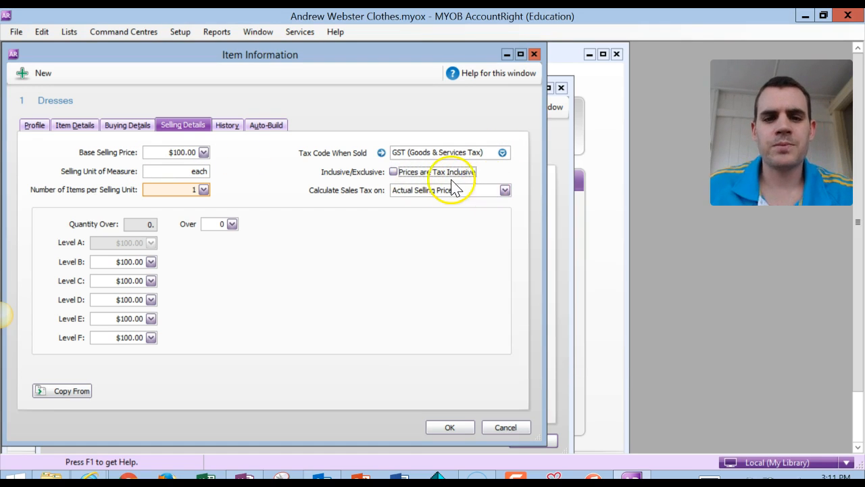
pyautogui.click(393, 172)
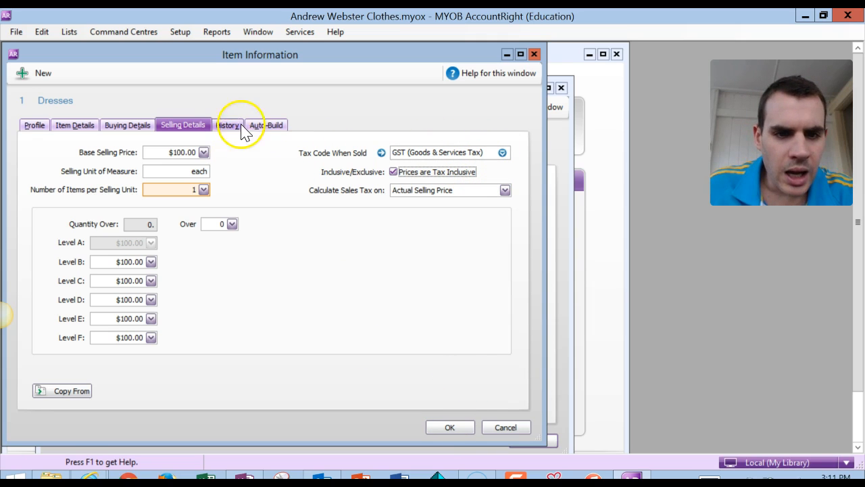
pyautogui.click(447, 426)
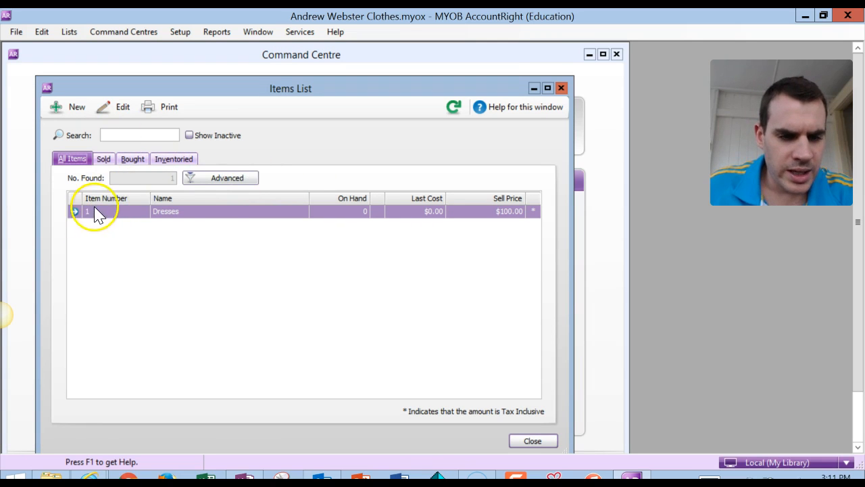
# Create item number 2 named Skirts as bought, sold and inventoried, with 4-2000 Skirt Sales as its income account
pyautogui.click(68, 104)
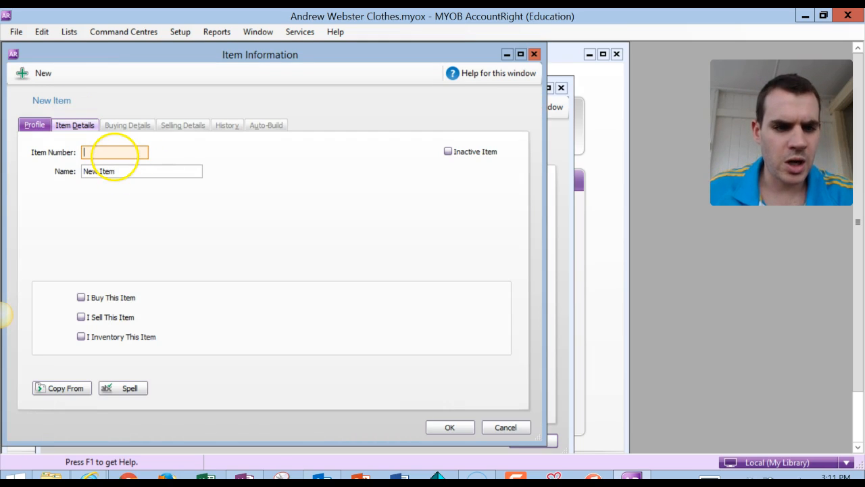
pyautogui.click(118, 171)
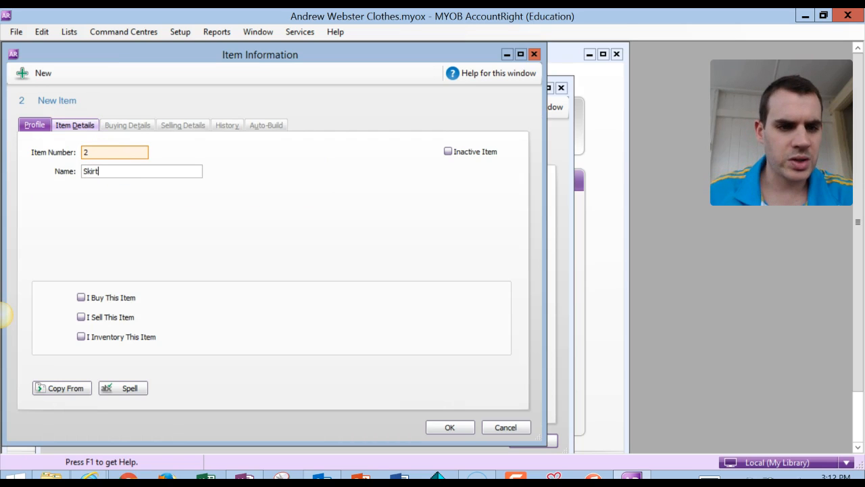
pyautogui.click(82, 297)
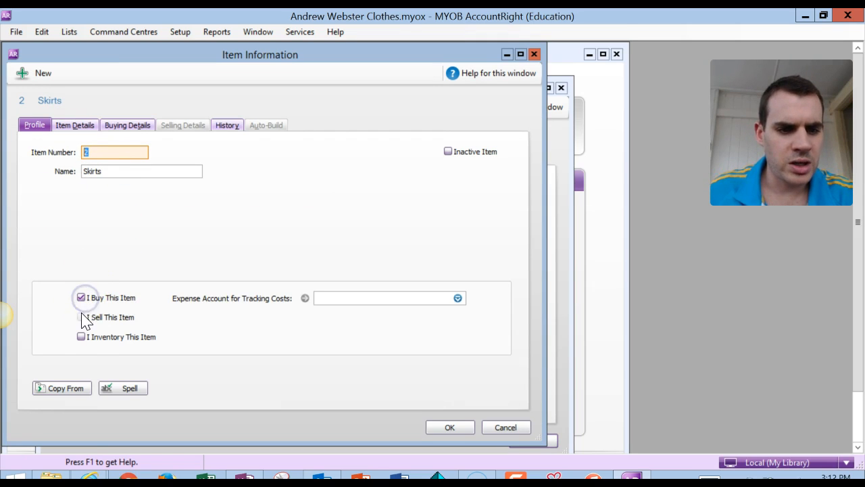
pyautogui.click(81, 317)
pyautogui.click(81, 337)
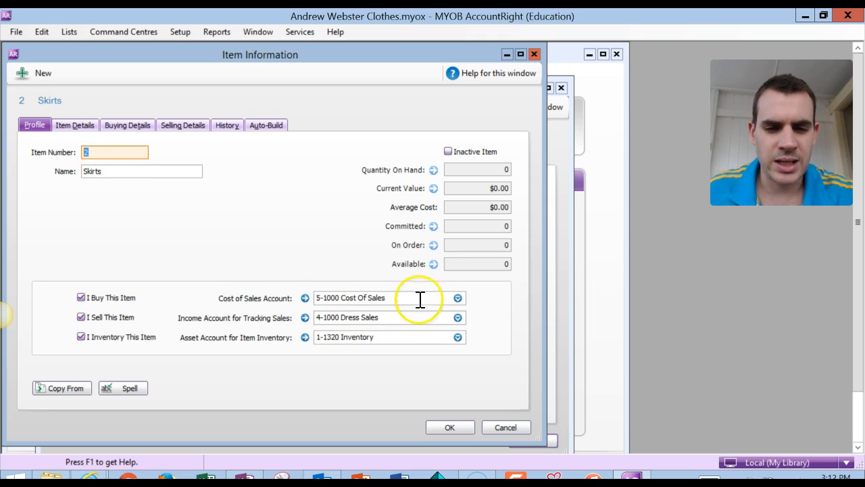
pyautogui.click(459, 318)
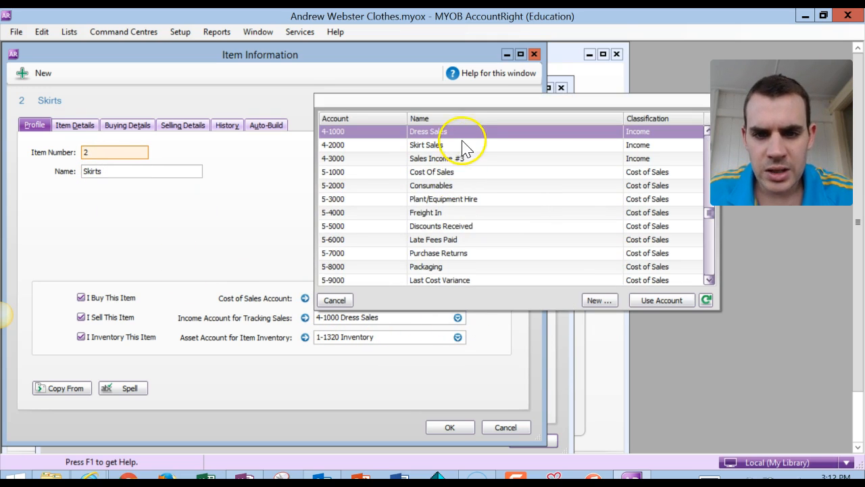
pyautogui.doubleClick(463, 143)
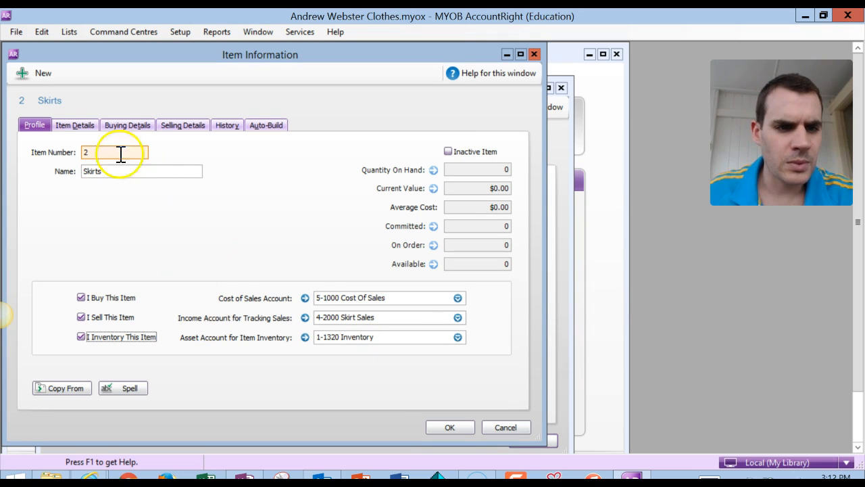
# Set the Skirts item's standard cost to $40.00, following the Inventory Details table in OneNote
pyautogui.click(121, 132)
pyautogui.click(184, 174)
pyautogui.click(245, 477)
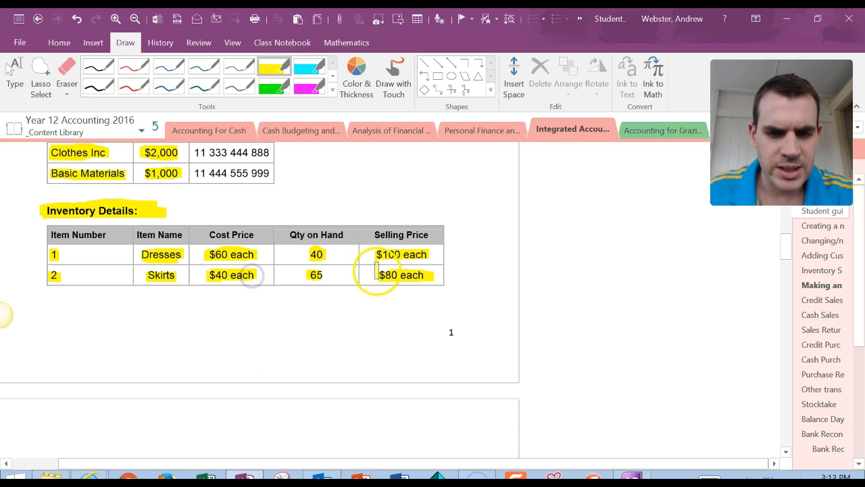
pyautogui.click(306, 476)
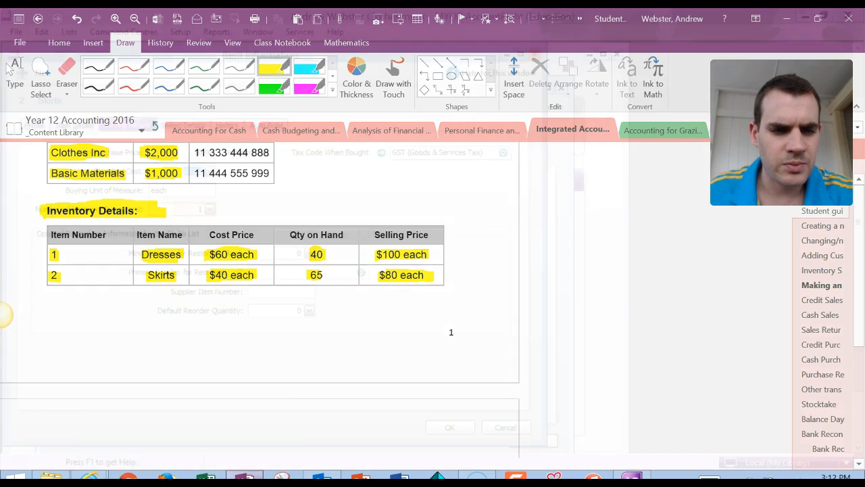
pyautogui.write('1')
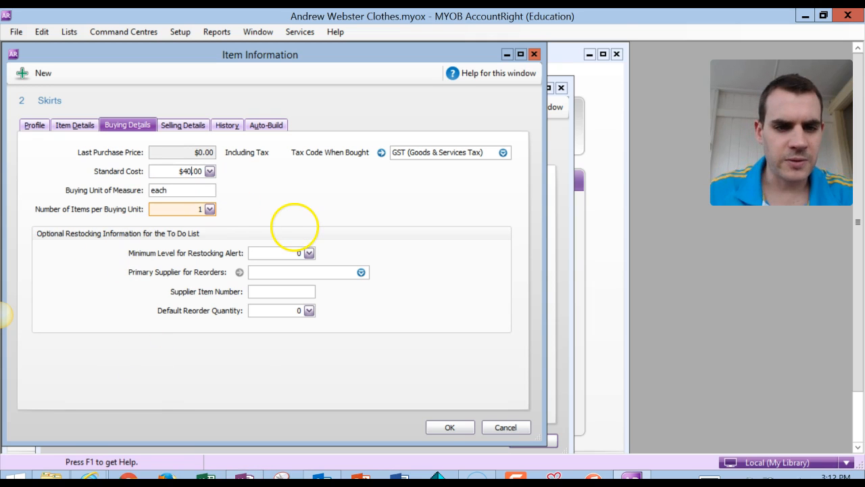
# Set the Skirts item's base selling price to $80.00 and save the item
pyautogui.click(177, 127)
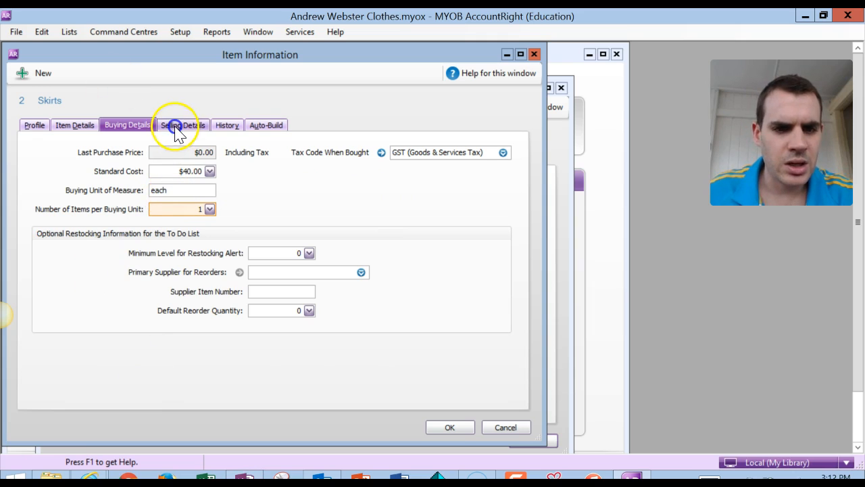
pyautogui.click(174, 125)
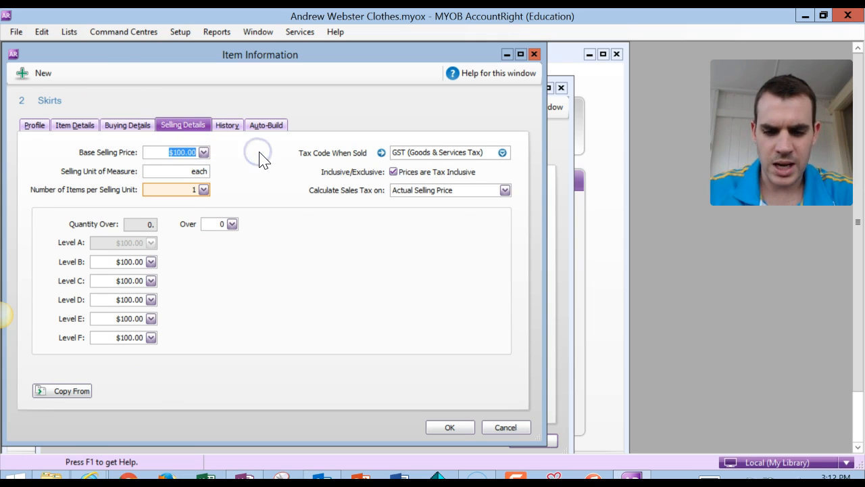
pyautogui.click(187, 170)
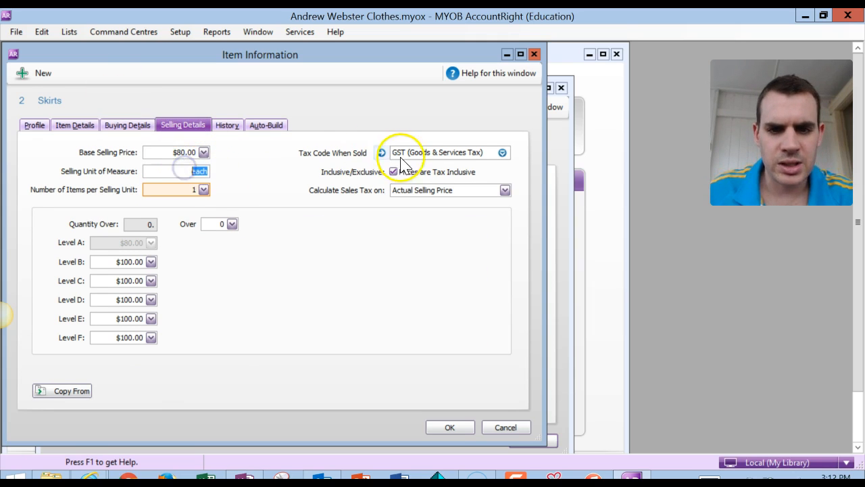
pyautogui.click(449, 424)
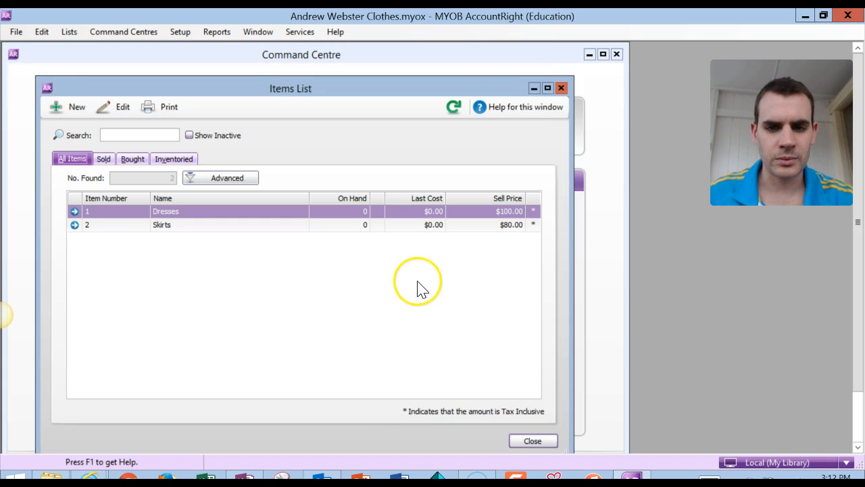
# Switch to OneNote, highlight the Qty on Hand heading in the Inventory Details table, and return to AccountRight
pyautogui.click(244, 478)
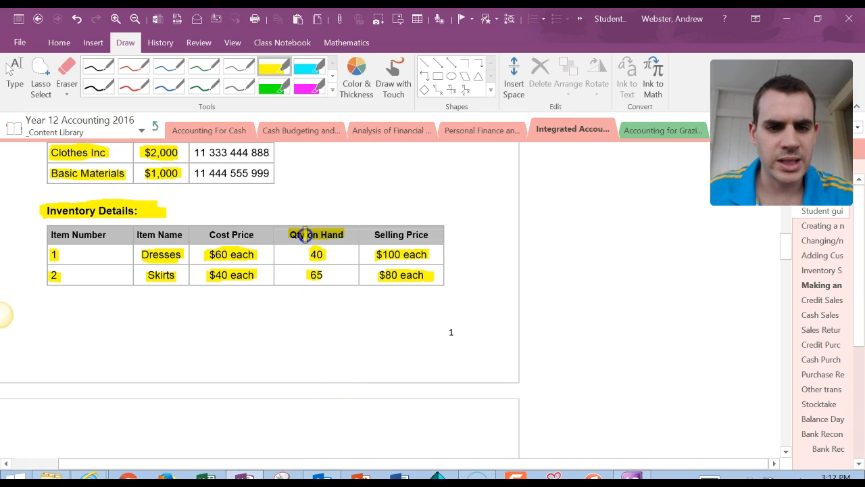
pyautogui.click(315, 255)
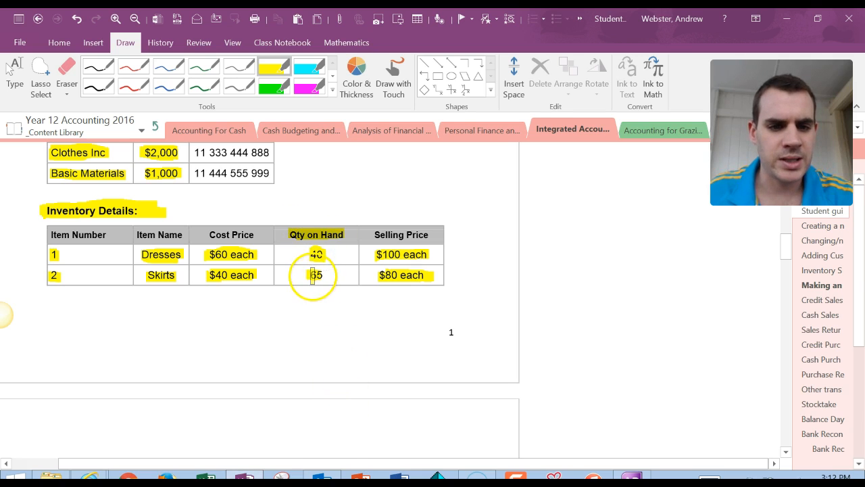
pyautogui.click(244, 477)
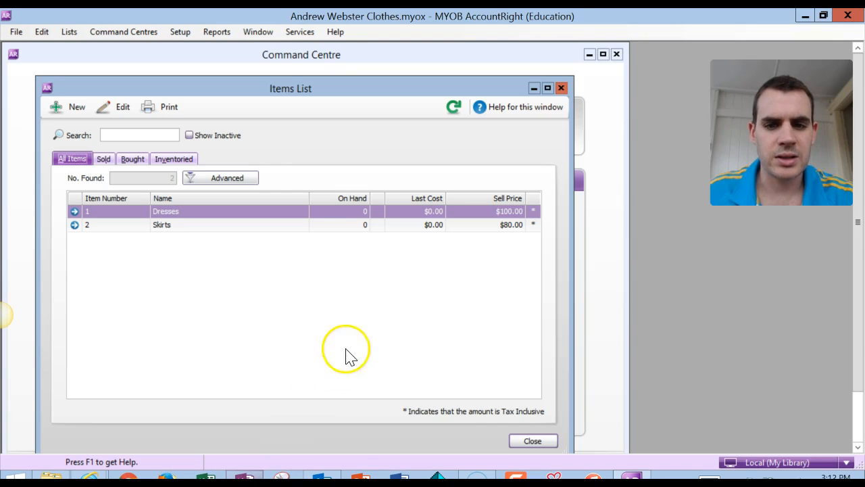
# Close the items list and enter inventory counts of 40 for Dresses and 65 for Skirts, following the OneNote table
pyautogui.click(533, 441)
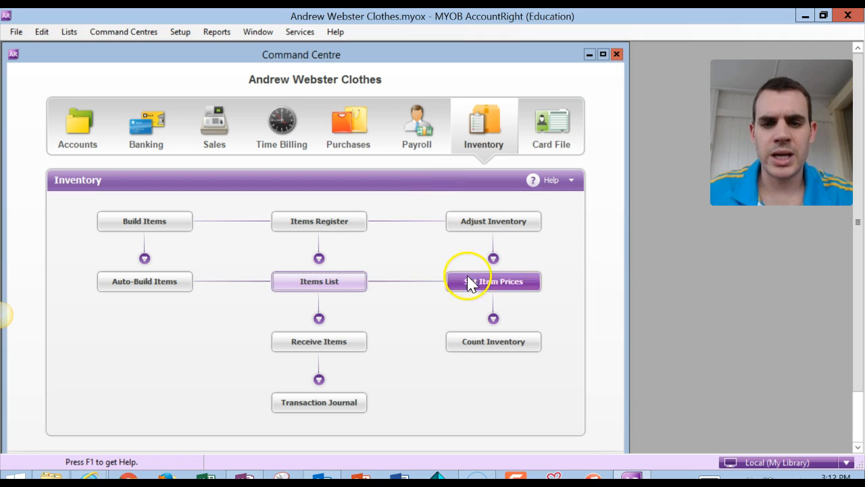
pyautogui.click(504, 346)
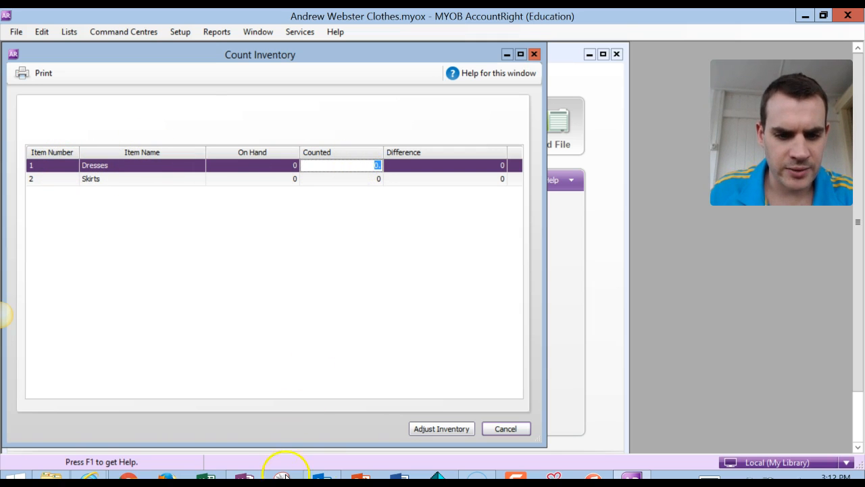
pyautogui.click(245, 478)
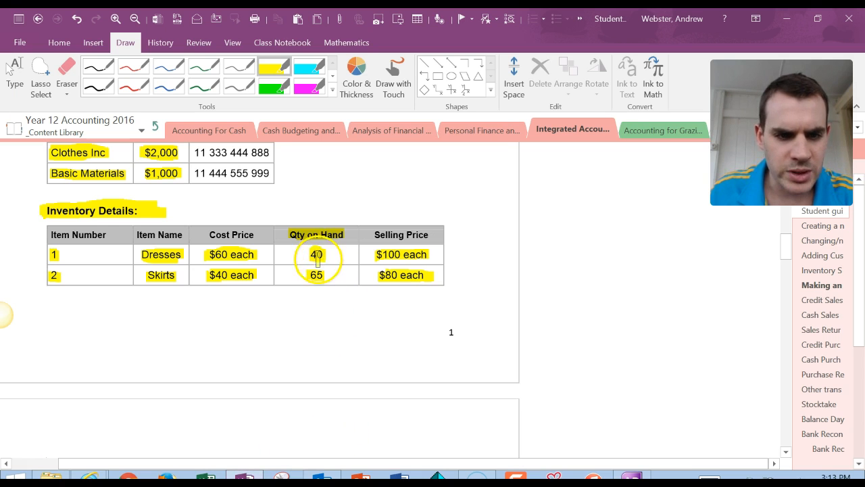
pyautogui.click(246, 476)
pyautogui.click(379, 223)
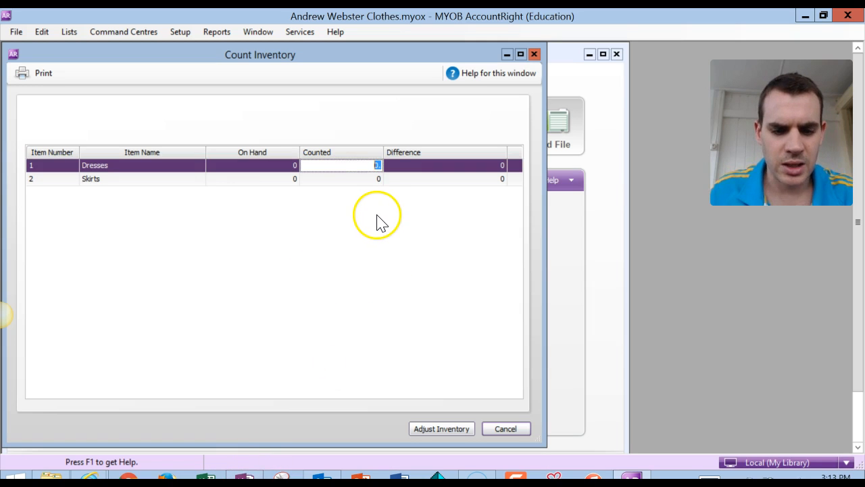
pyautogui.click(373, 180)
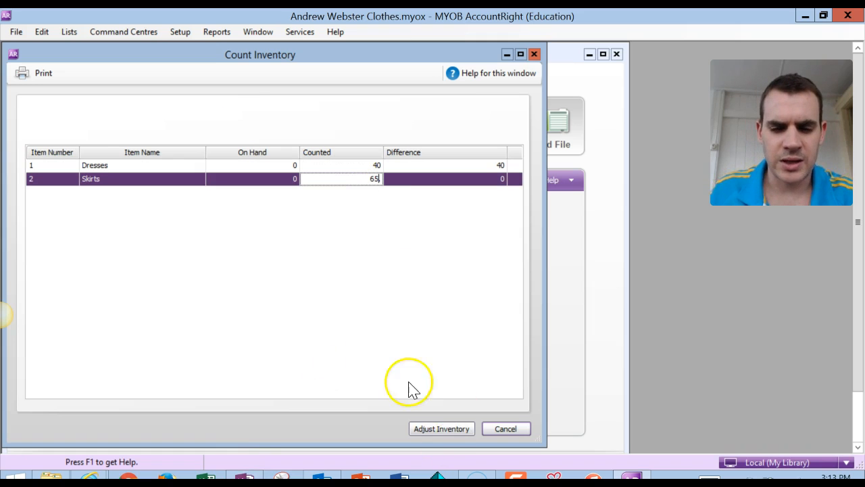
pyautogui.press('Tab')
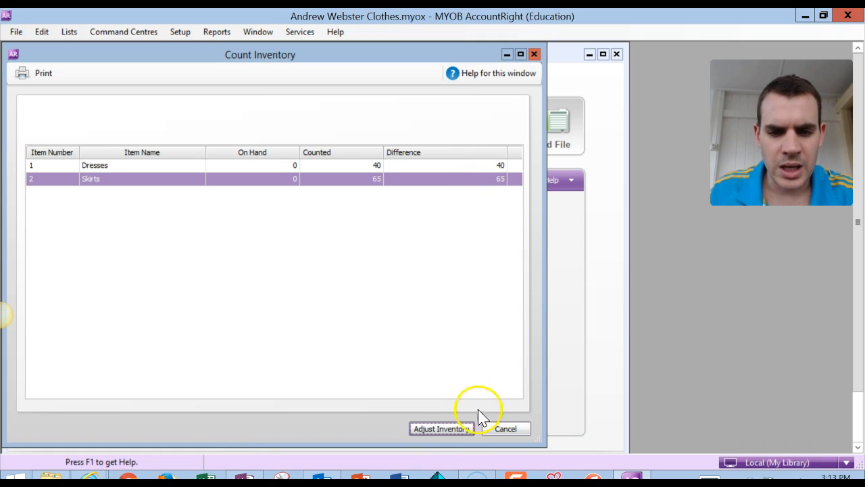
# Adjust inventory as opening balances, using 1-1320 Inventory as the default adjustment account and allocating the value to each item's linked inventory account
pyautogui.click(446, 431)
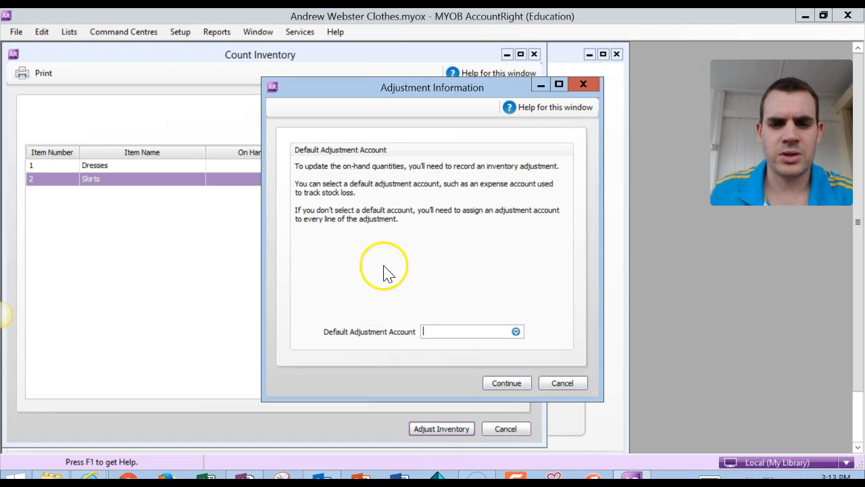
pyautogui.click(516, 331)
pyautogui.doubleClick(540, 253)
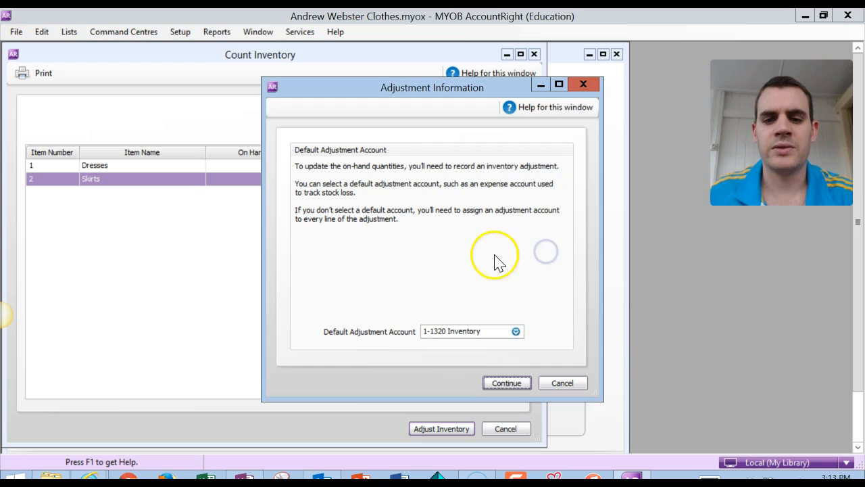
pyautogui.click(513, 383)
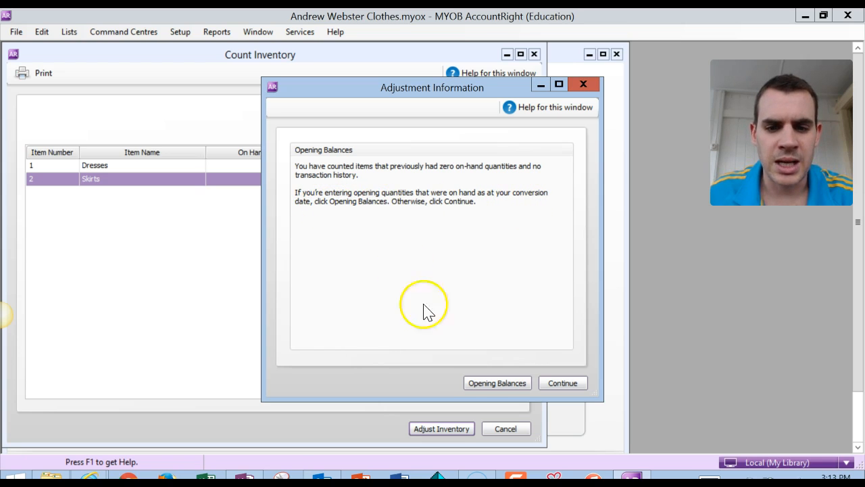
pyautogui.click(479, 382)
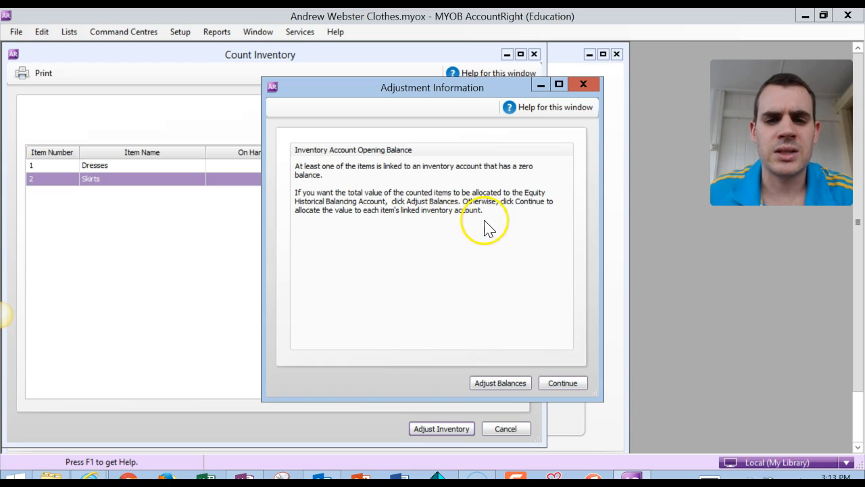
pyautogui.click(562, 384)
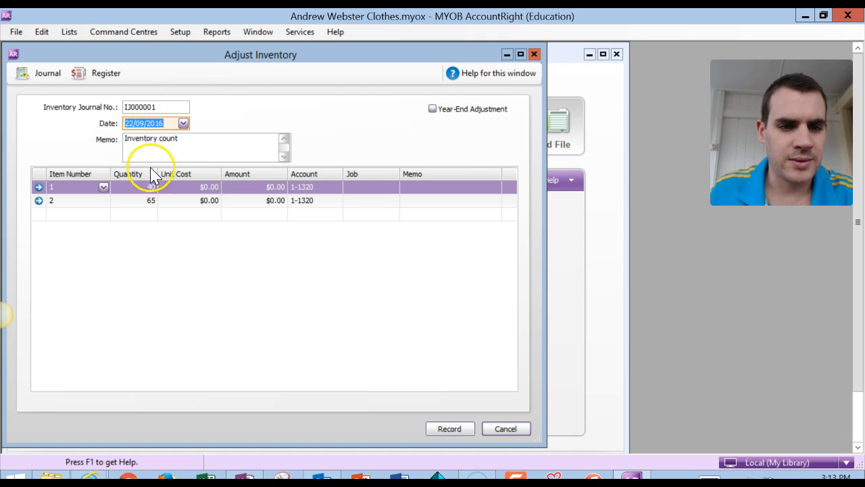
# Set the unit cost to $60.00 for item 1 and $40.00 for item 2, following the OneNote table, and record the inventory adjustment
pyautogui.click(190, 188)
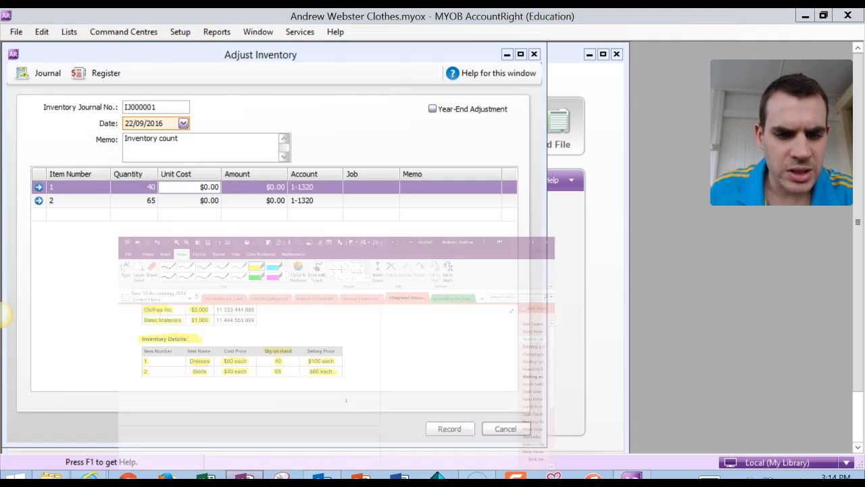
pyautogui.click(244, 477)
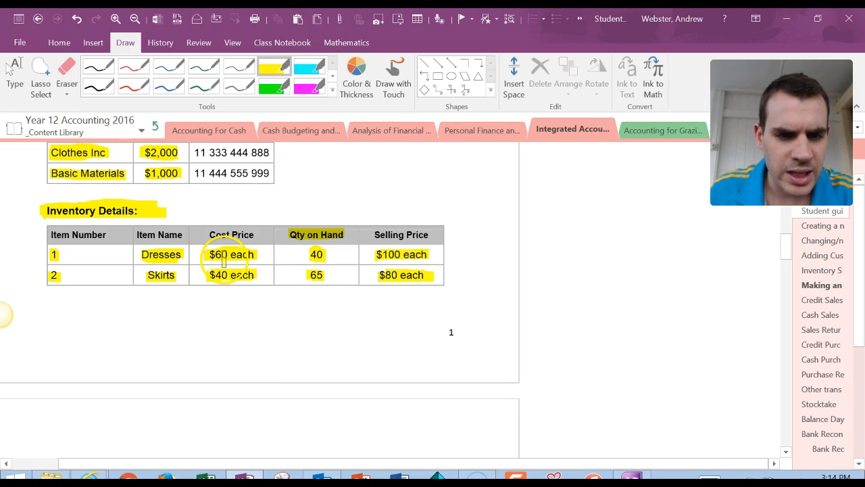
pyautogui.click(251, 473)
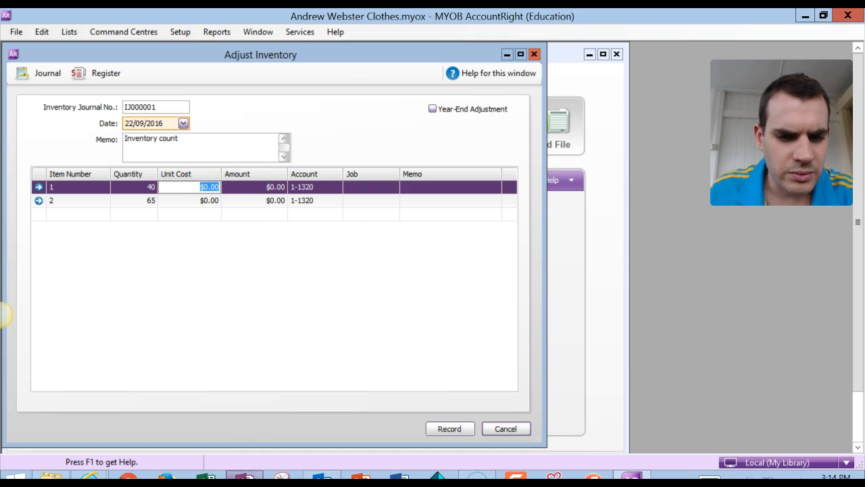
pyautogui.click(245, 477)
pyautogui.click(245, 477)
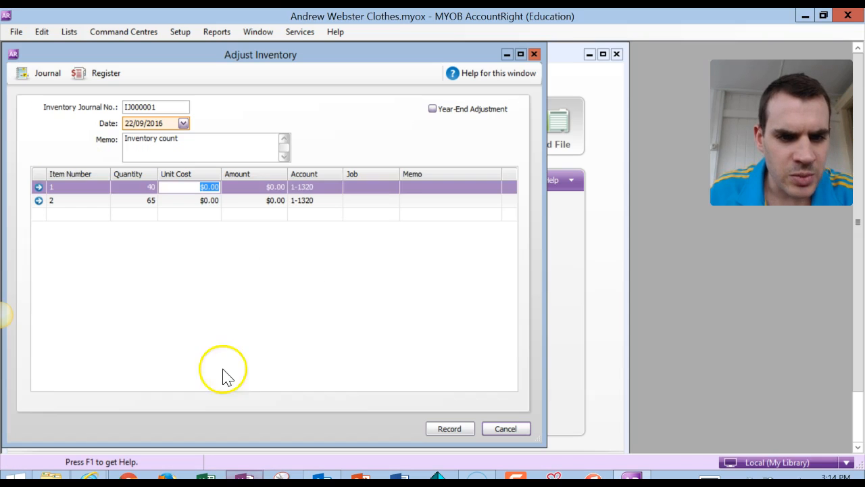
pyautogui.click(203, 204)
pyautogui.click(263, 262)
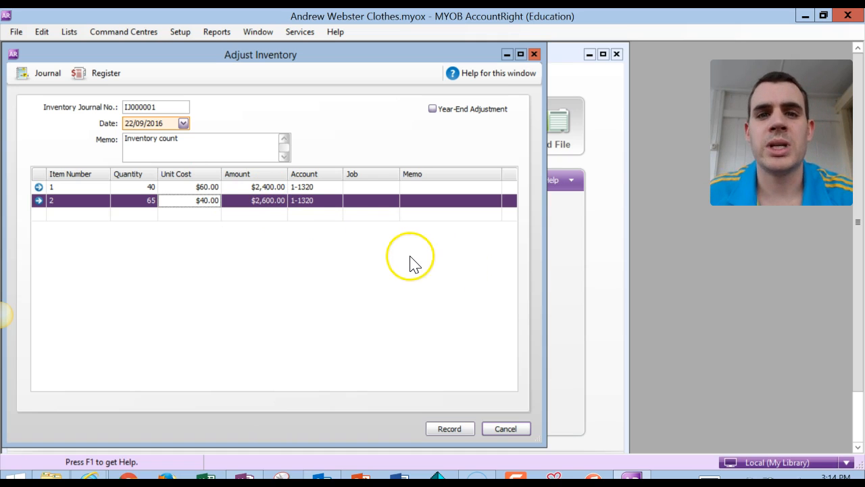
pyautogui.click(464, 433)
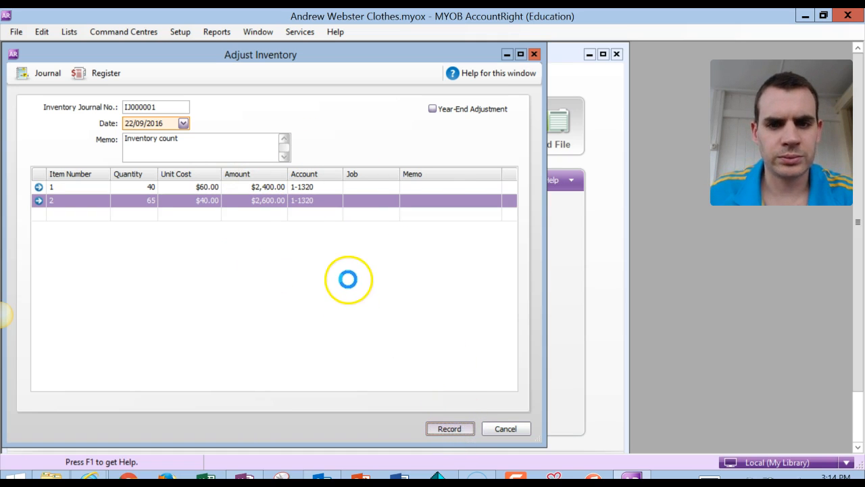